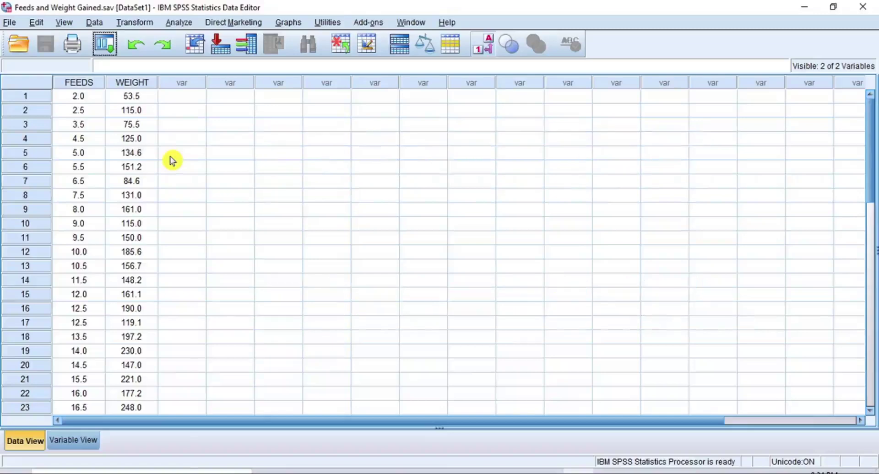
- Review the FEEDS and WEIGHT columns and the pair of values in the first case
click(80, 84)
click(133, 84)
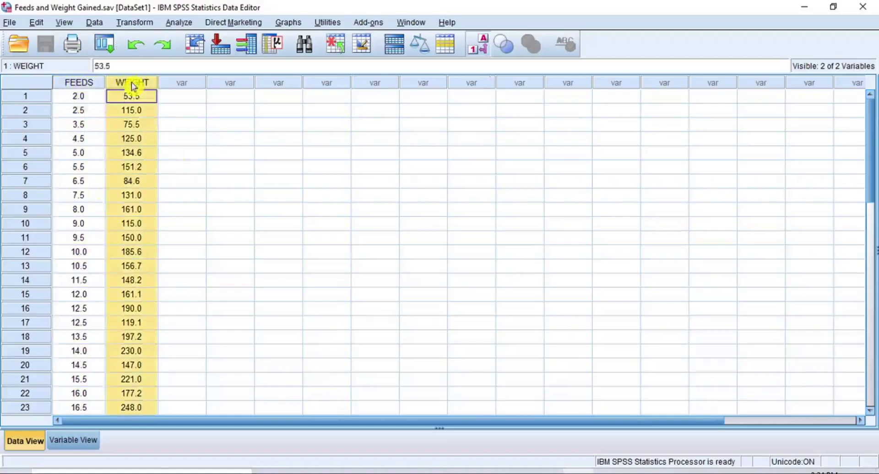
click(89, 85)
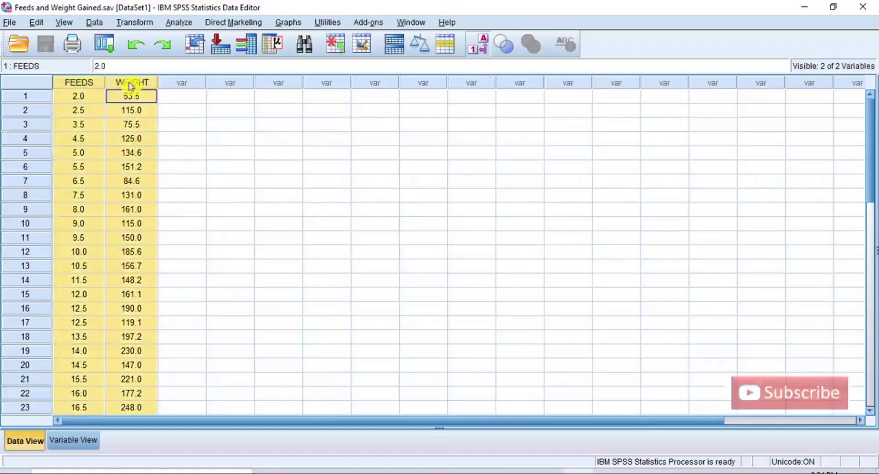
click(73, 95)
drag(122, 99, 122, 78)
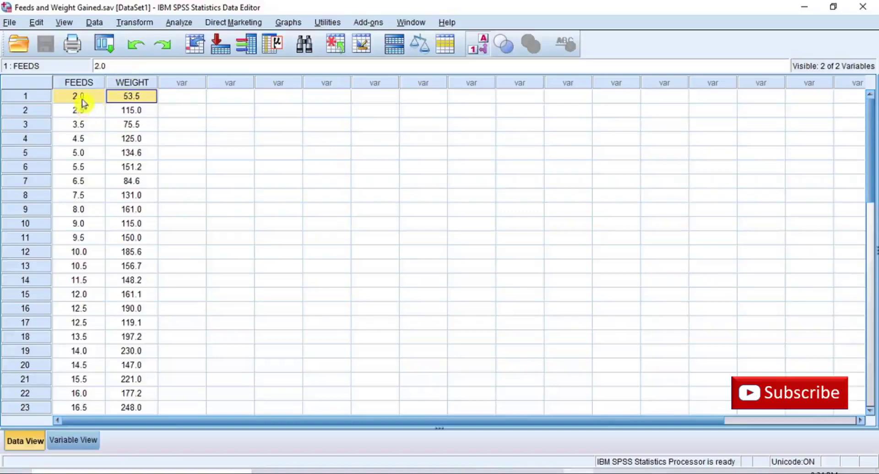
click(82, 97)
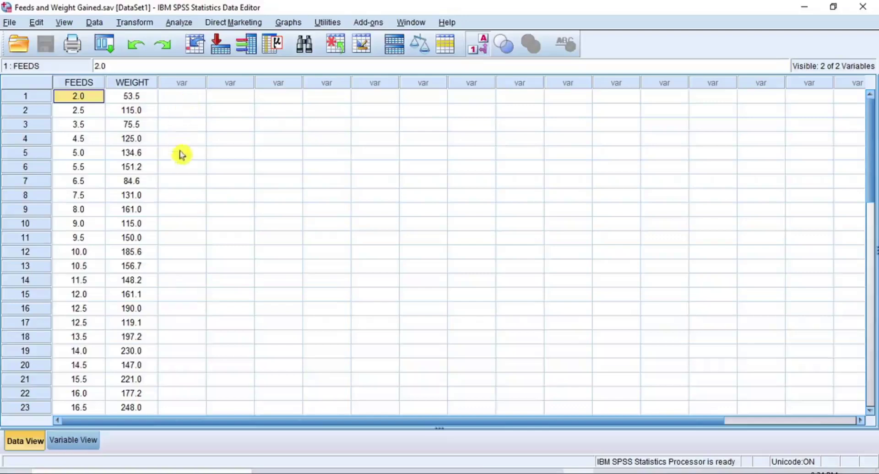
- Start a new chart in the Chart Builder using the Simple Scatter type from the Scatter/Dot gallery
click(295, 25)
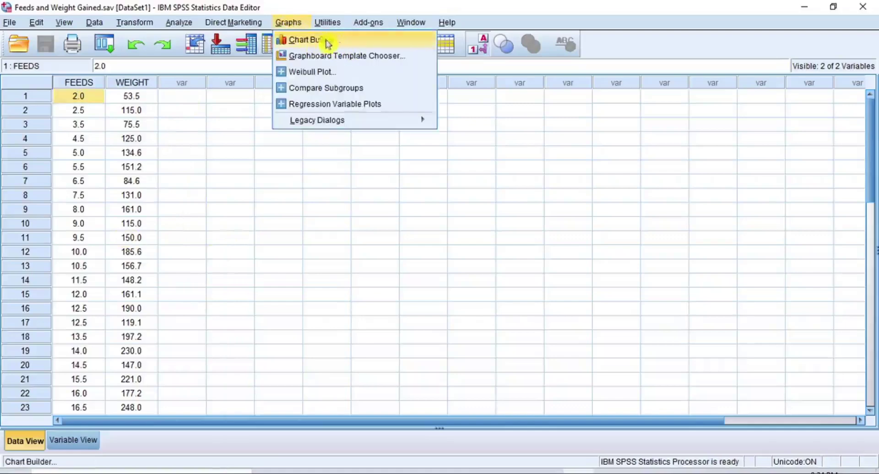
click(358, 44)
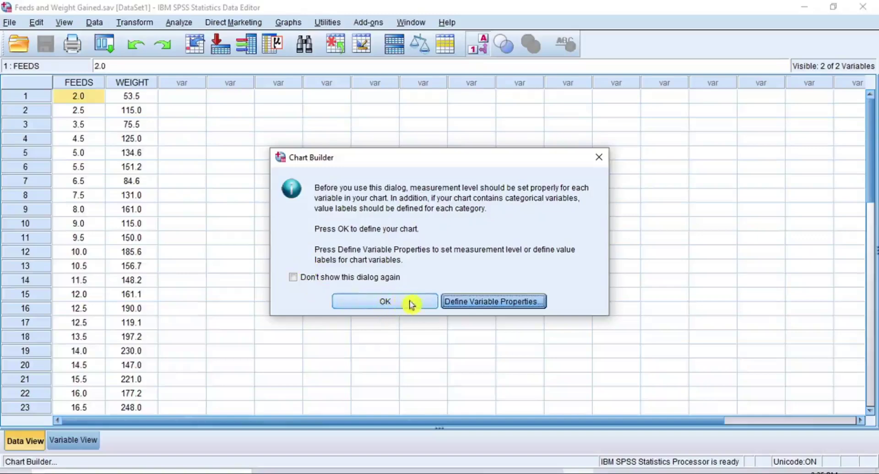
click(393, 302)
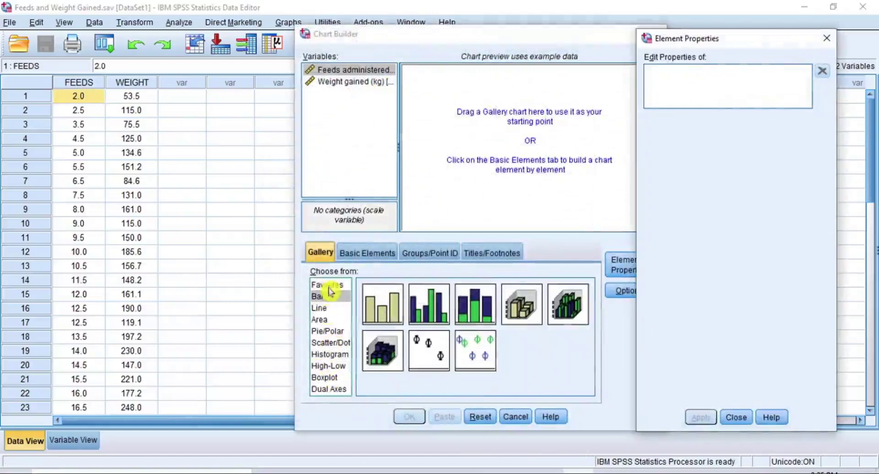
click(331, 344)
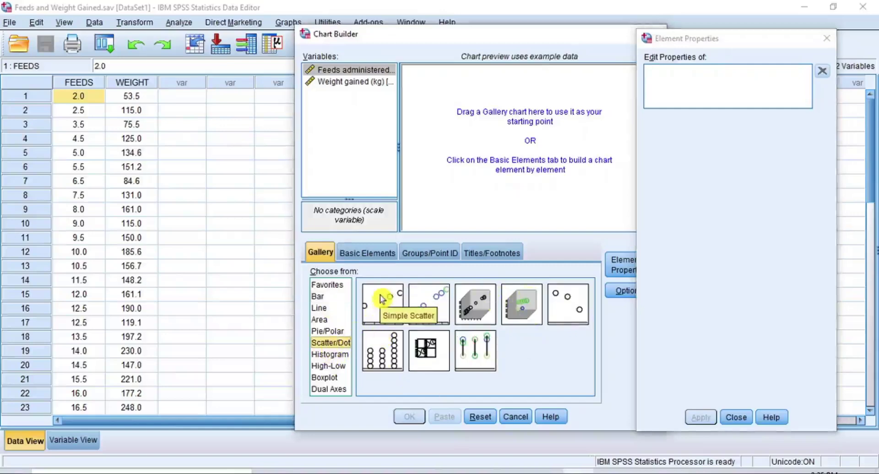
drag(382, 299, 491, 145)
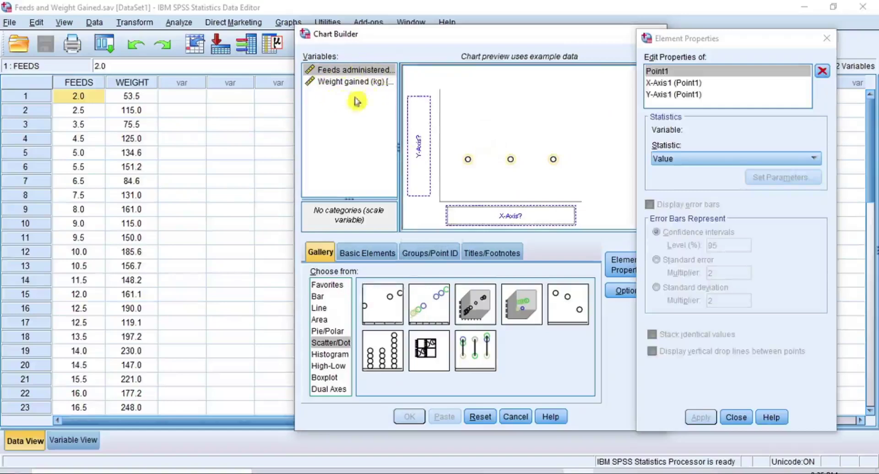
- Assign Feeds administered to the x-axis and Weight gained (kg) to the y-axis, and generate the scatterplot
click(351, 70)
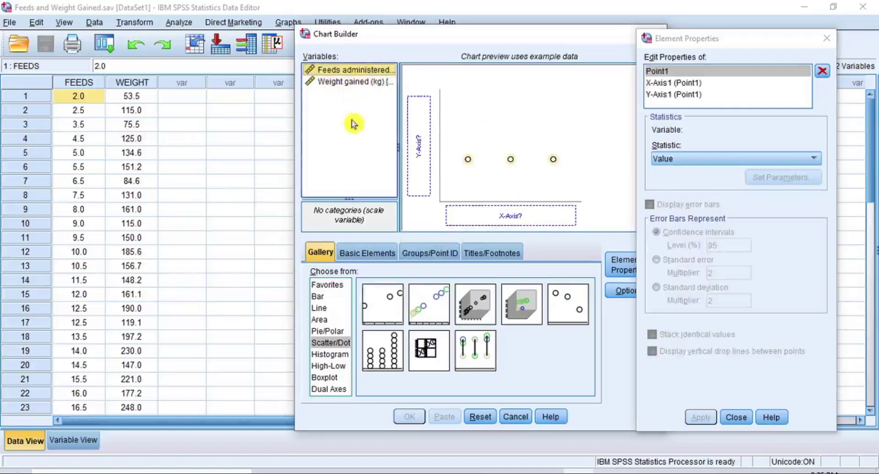
drag(332, 70, 477, 214)
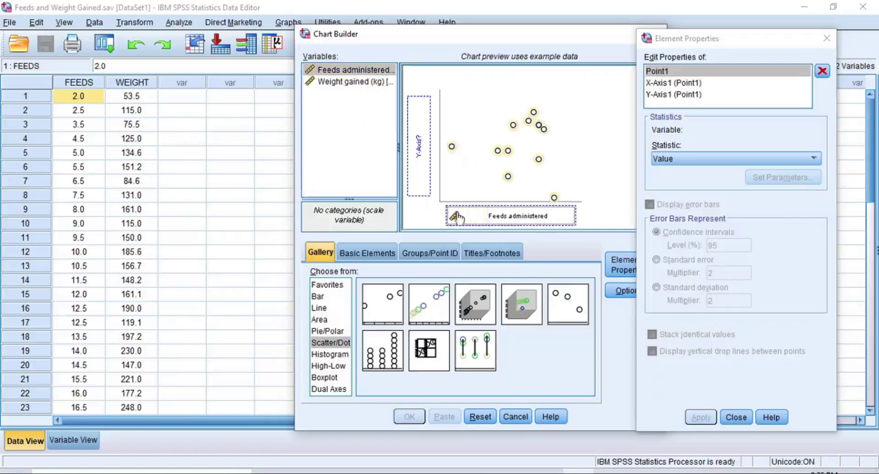
click(347, 85)
drag(345, 89, 417, 137)
click(406, 418)
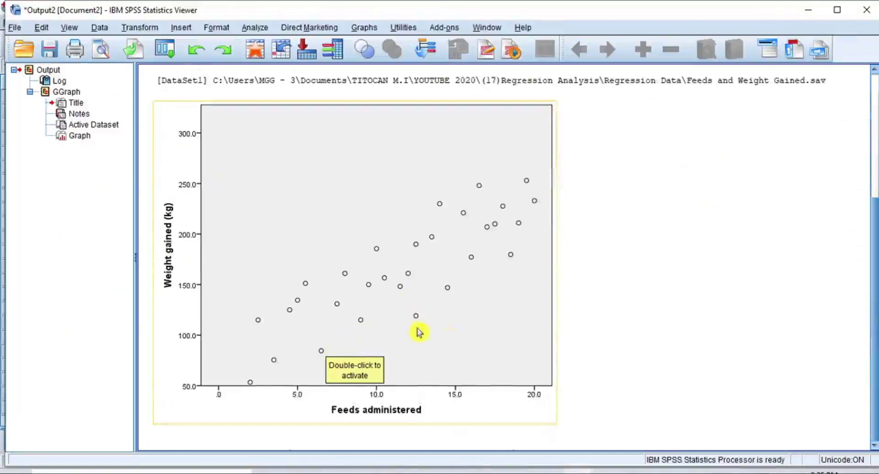
- Add a linear fit line at total to the scatterplot without an attached equation label, and close the chart editor
click(370, 262)
double_click(370, 263)
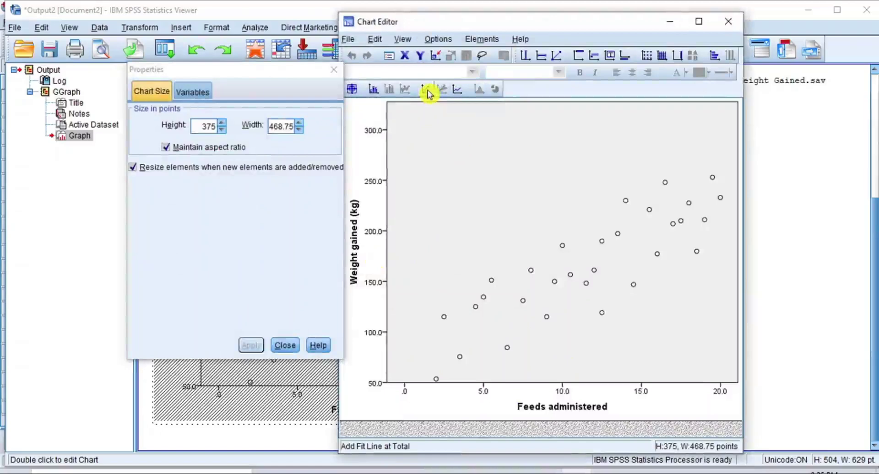
click(428, 93)
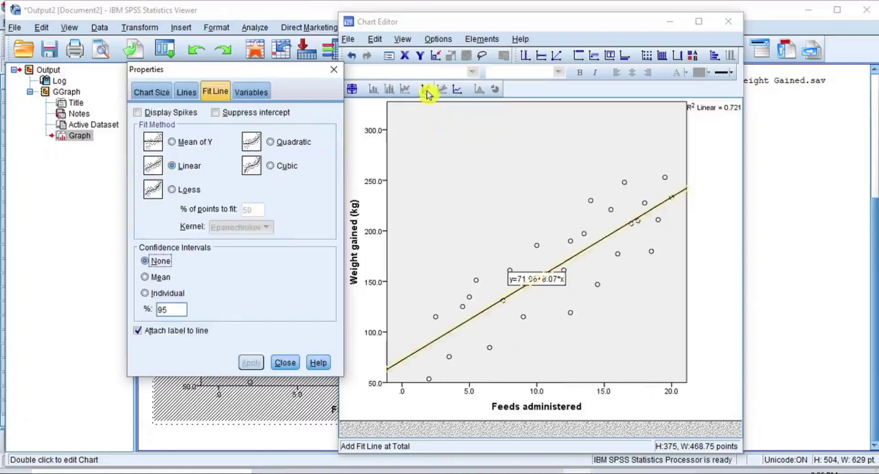
click(178, 335)
click(249, 362)
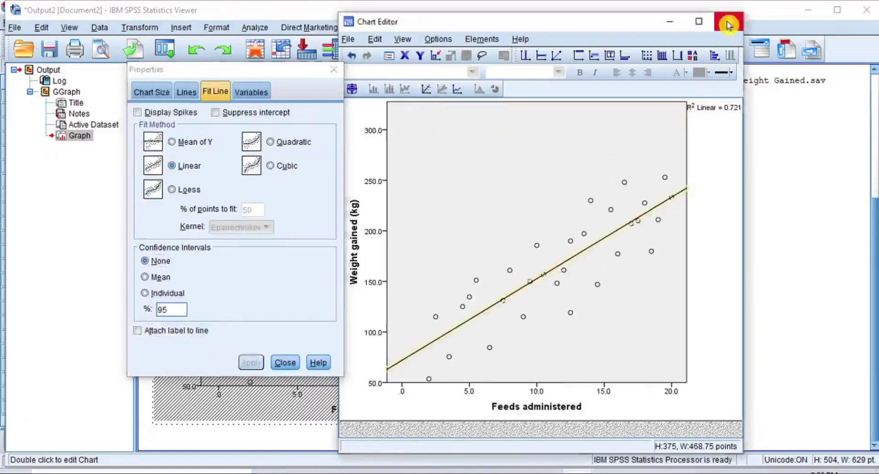
click(728, 21)
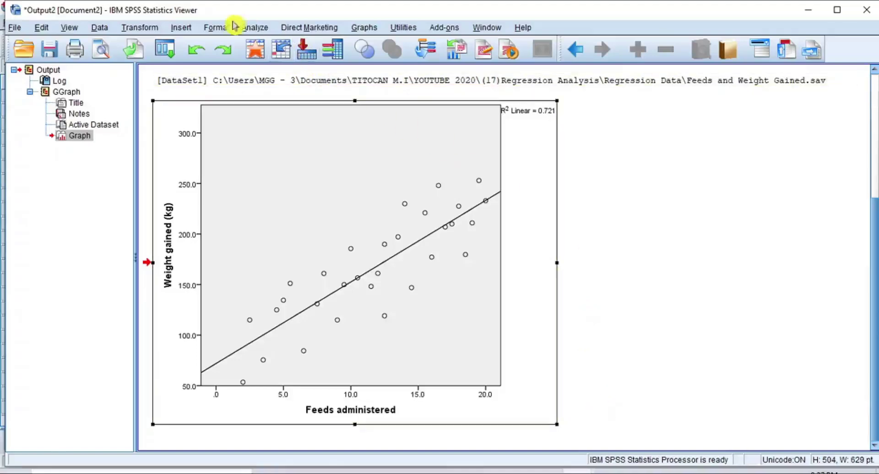
- Set up a linear regression with Weight gained (kg) as dependent and Feeds administered as independent variable, keeping the Enter method
click(264, 31)
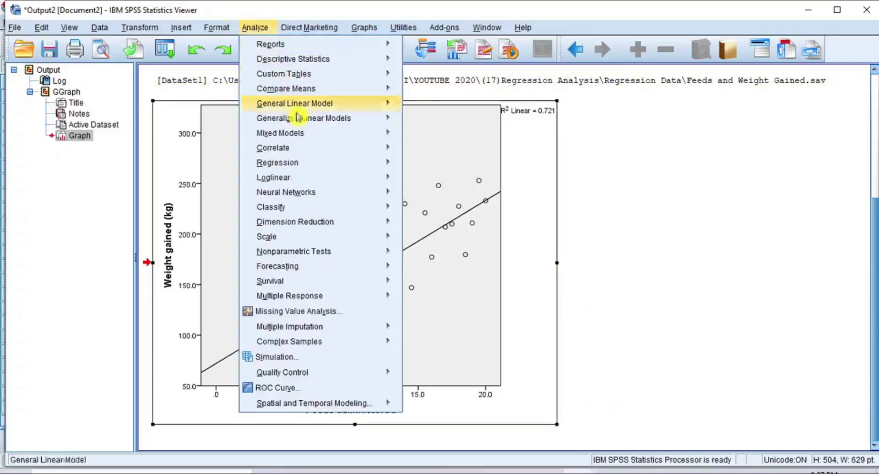
mouse_move(321, 168)
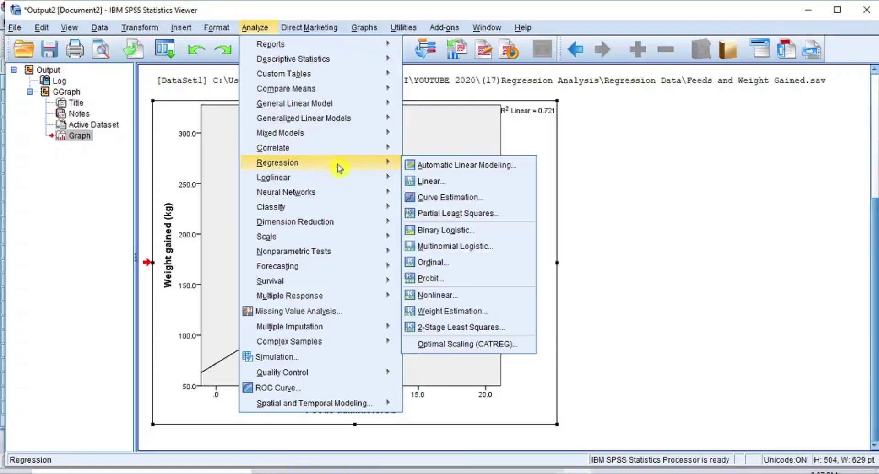
click(461, 185)
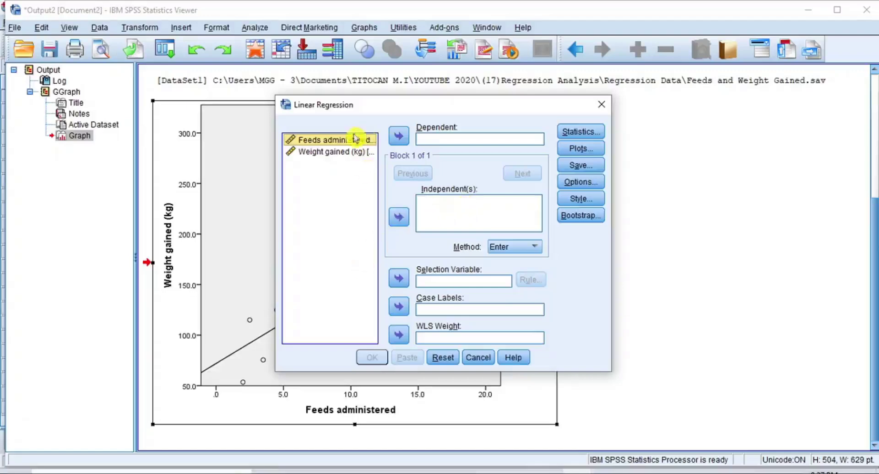
click(334, 155)
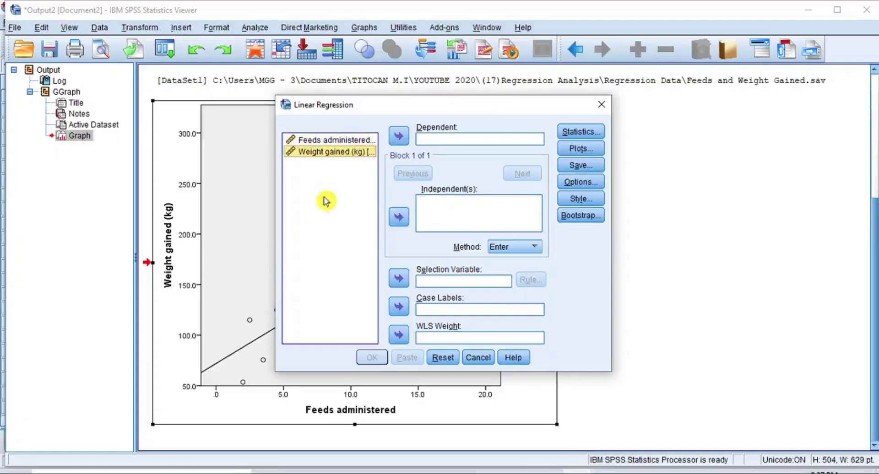
click(330, 143)
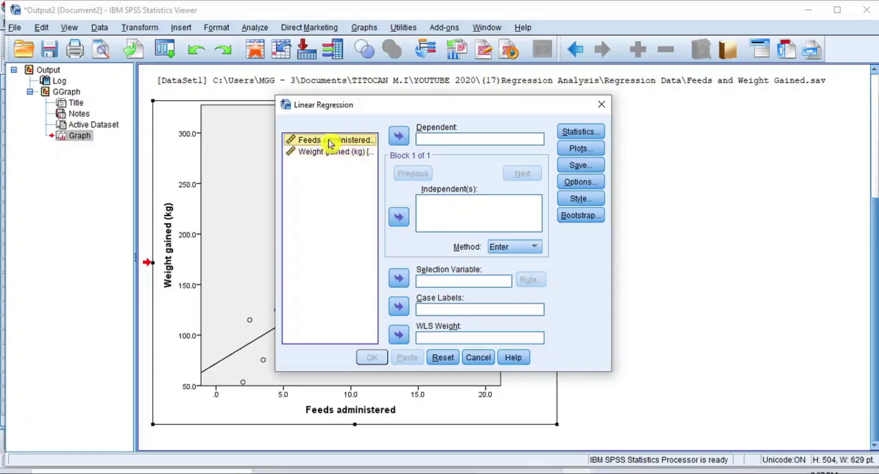
click(399, 218)
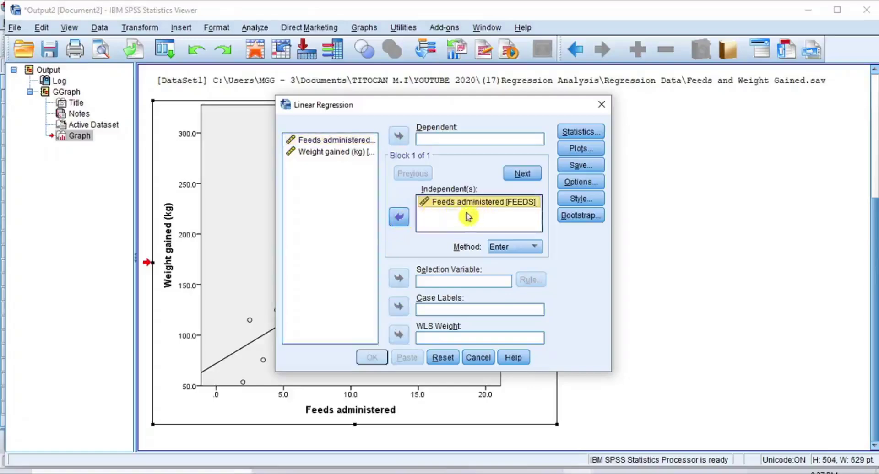
click(333, 155)
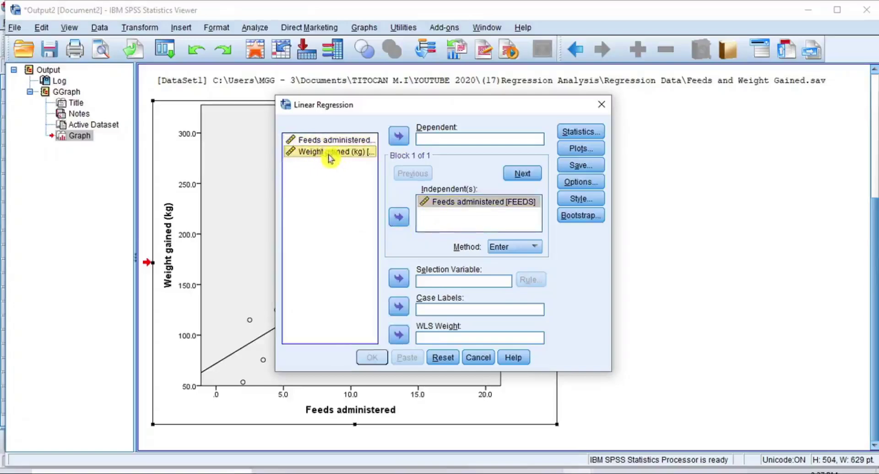
click(398, 136)
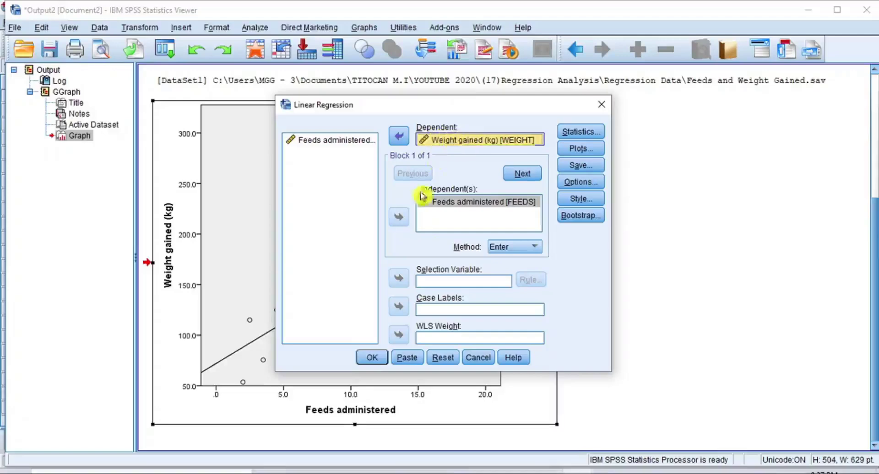
click(530, 247)
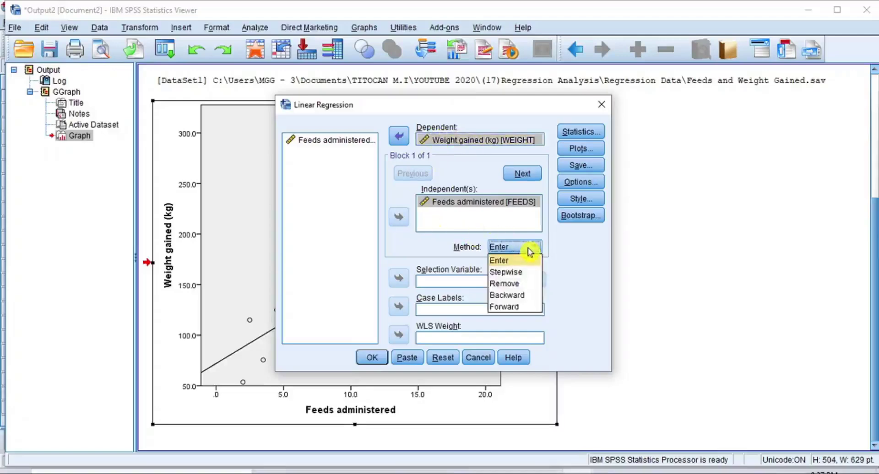
click(531, 250)
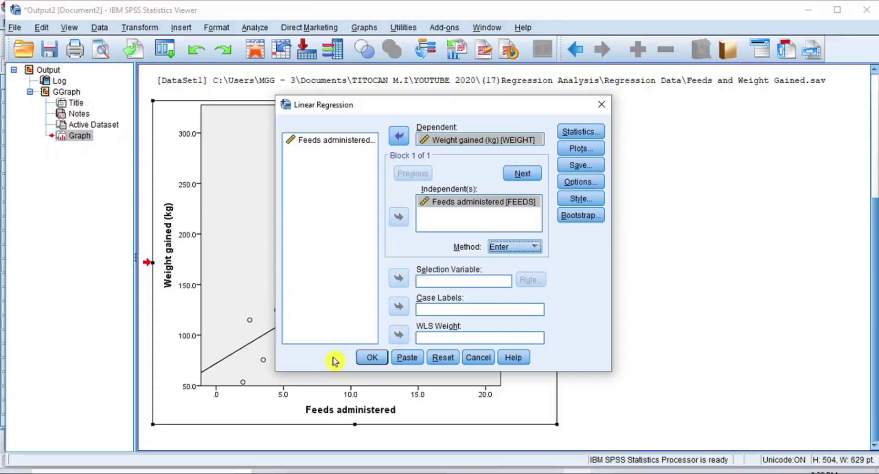
- Add 95% confidence intervals, descriptives, Durbin-Watson and casewise diagnostics for outliers outside 3 standard deviations to the regression statistics
click(589, 133)
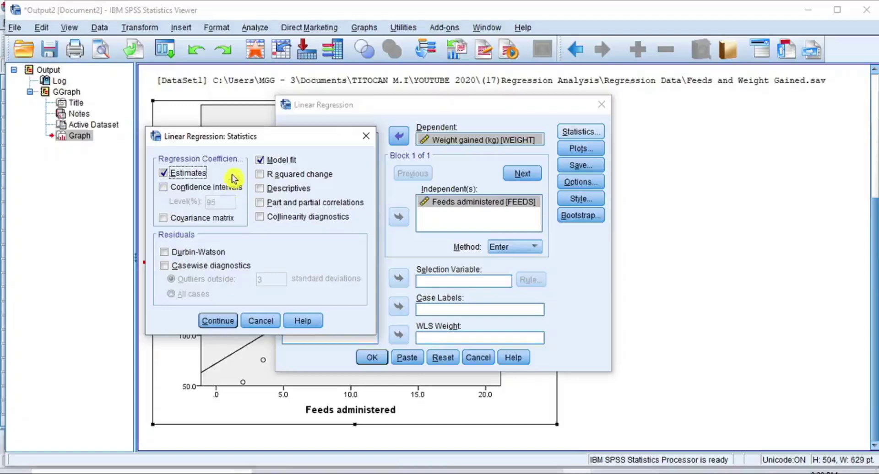
click(166, 190)
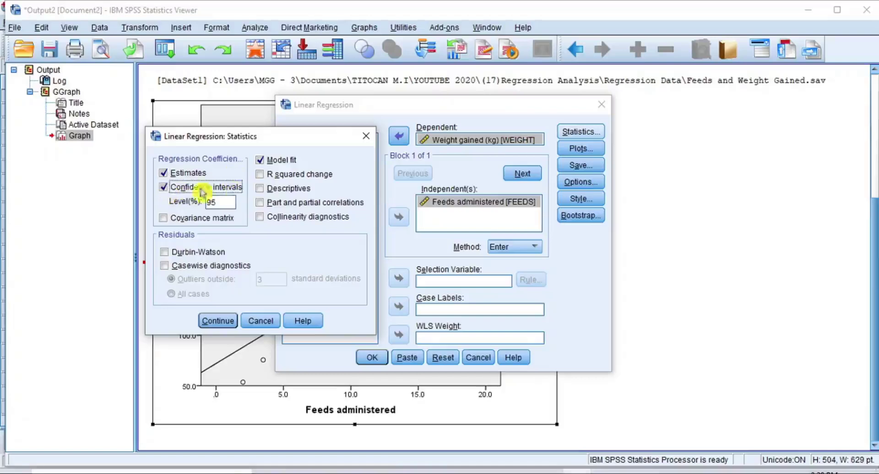
double_click(232, 201)
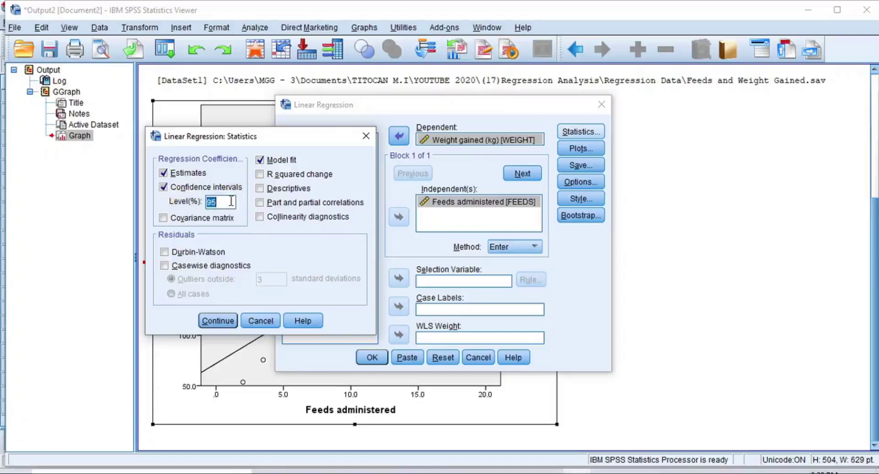
click(225, 200)
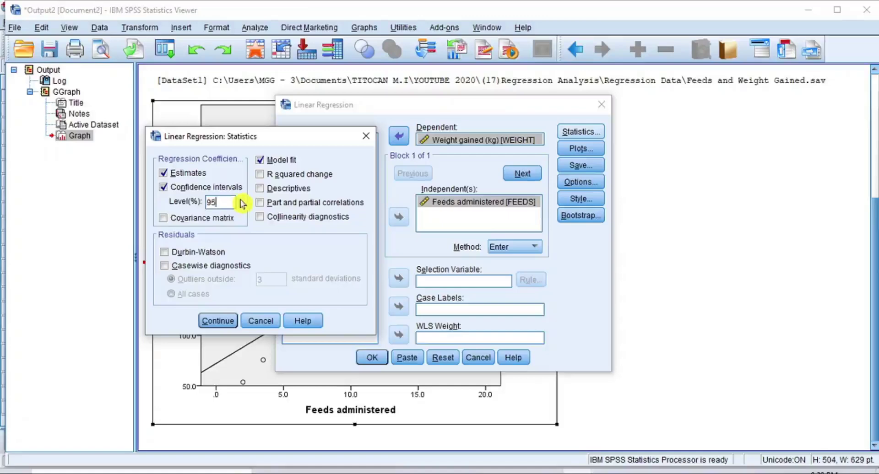
click(259, 189)
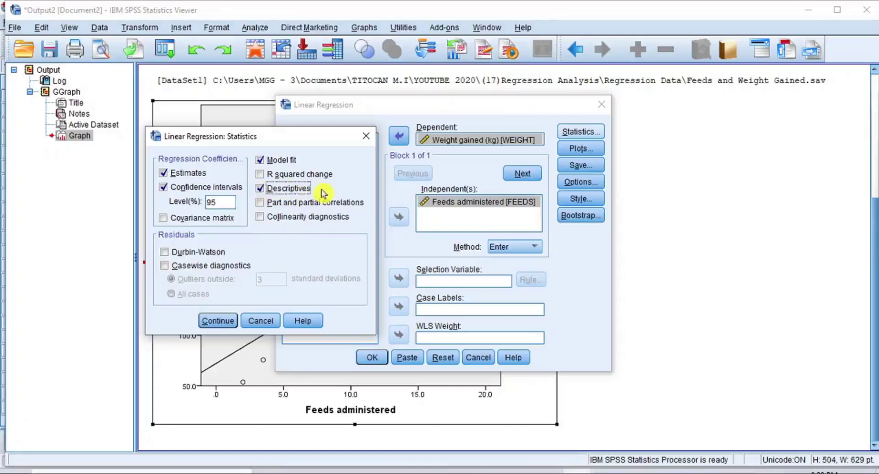
click(165, 254)
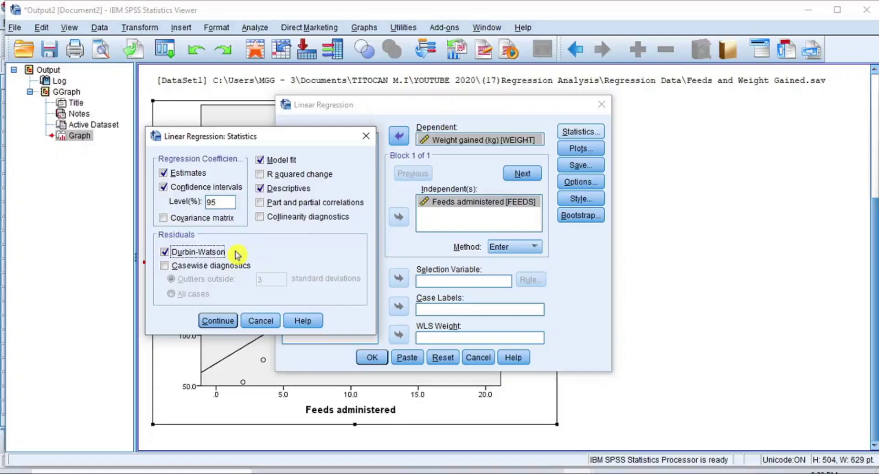
click(165, 266)
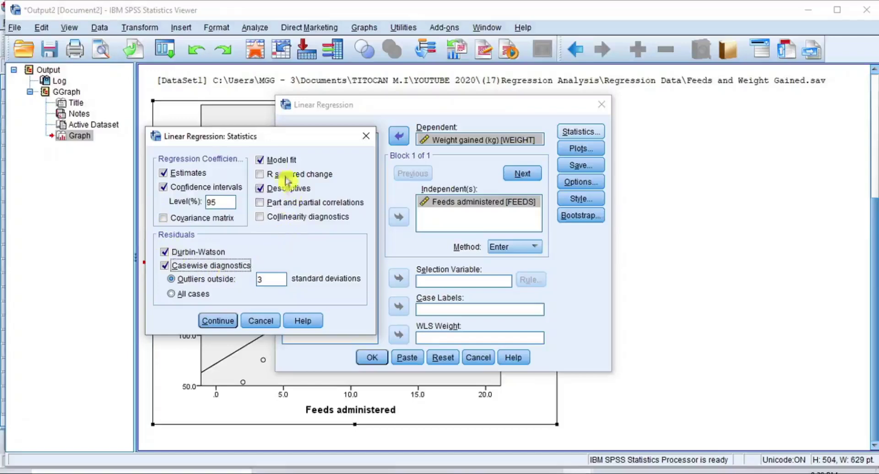
click(224, 321)
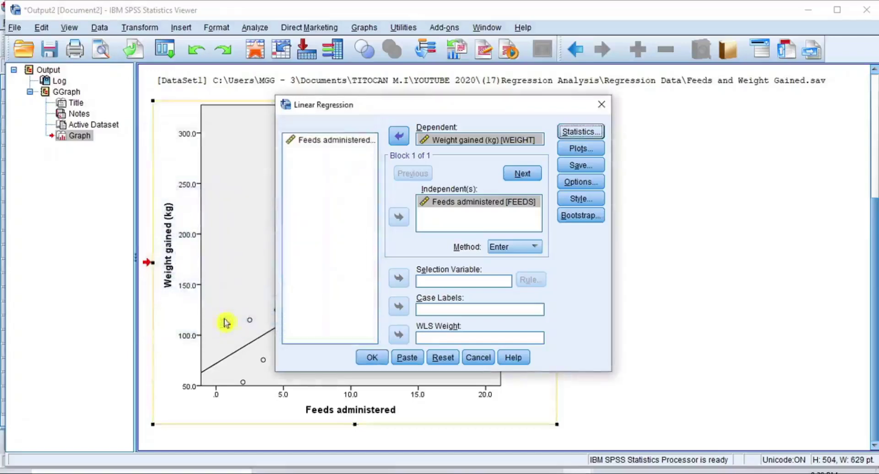
- Set up the regression's residual scatterplot with *ZRESID on the Y axis and *ZPRED on the X axis
click(593, 152)
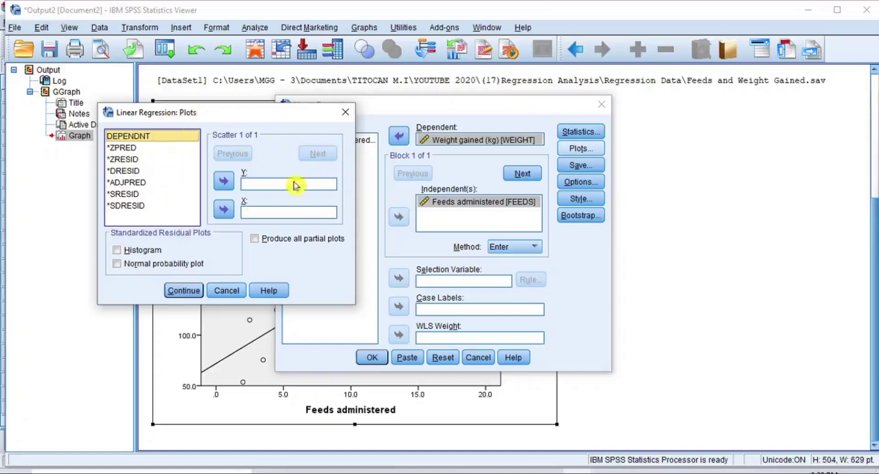
click(129, 152)
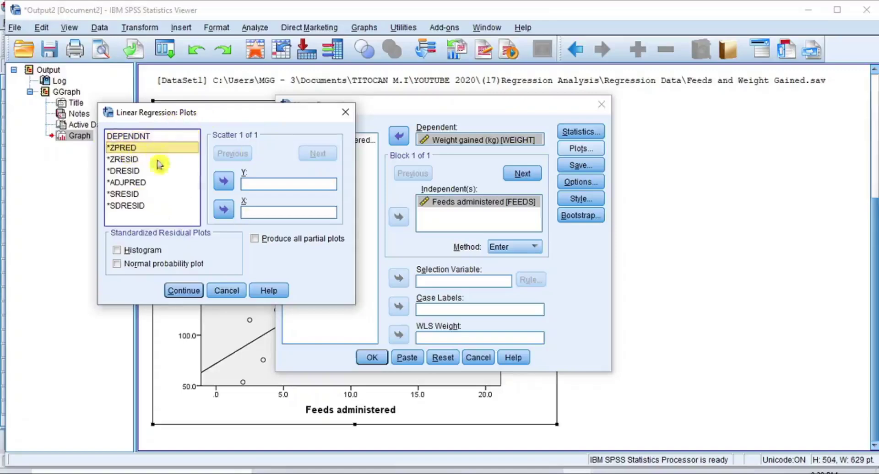
click(224, 214)
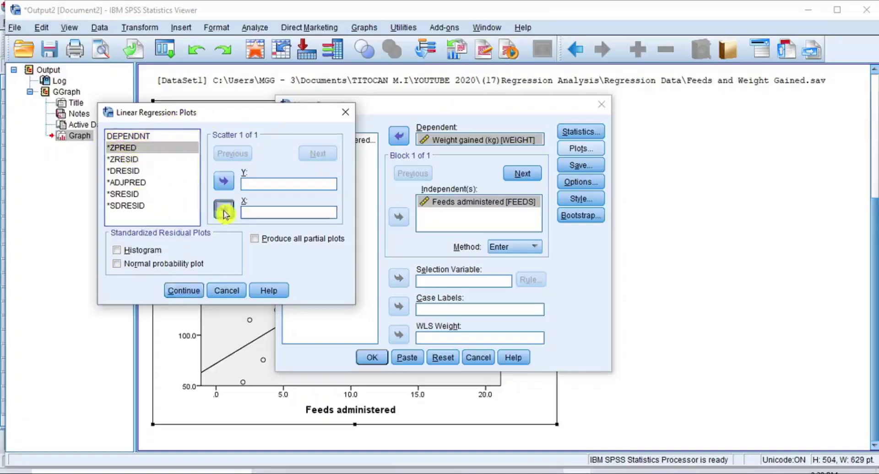
click(122, 159)
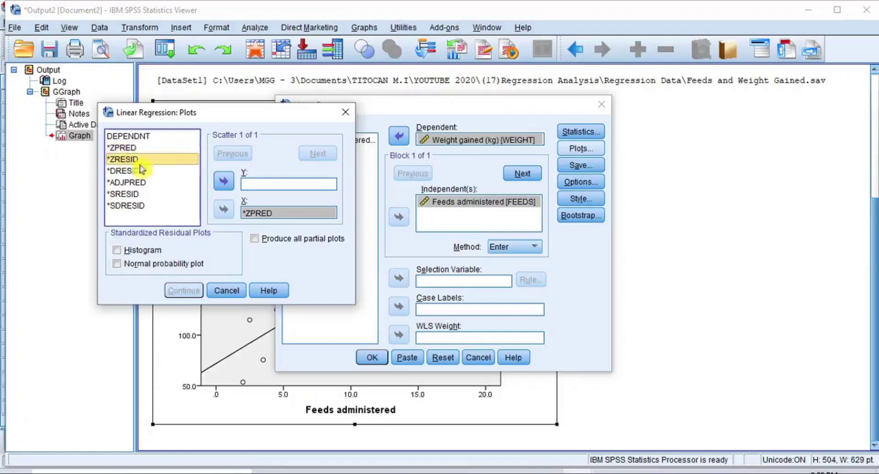
click(225, 183)
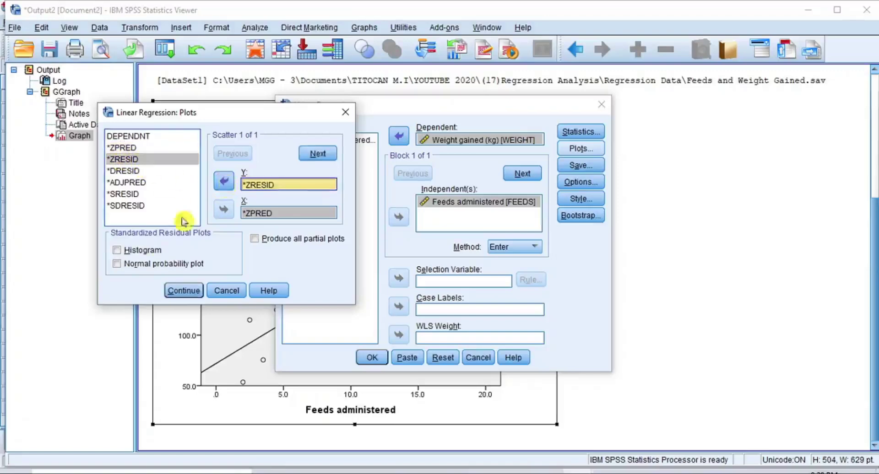
- Include the histogram and normal probability plot of standardized residuals, and run the linear regression
click(129, 251)
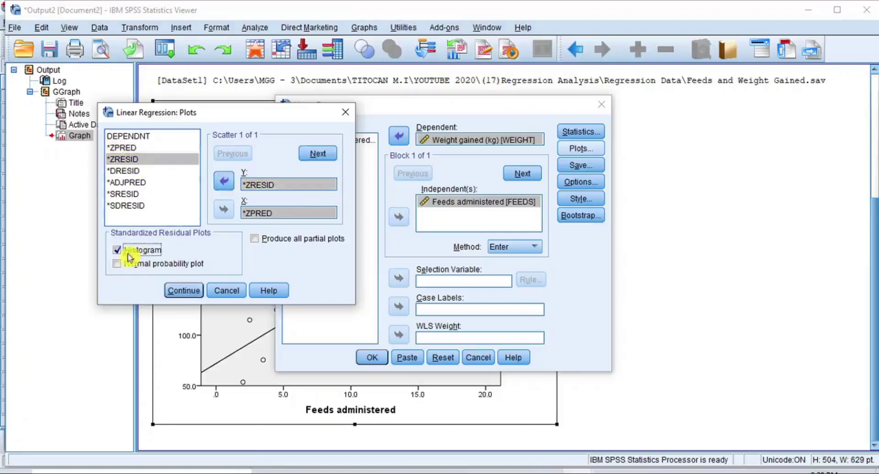
click(123, 265)
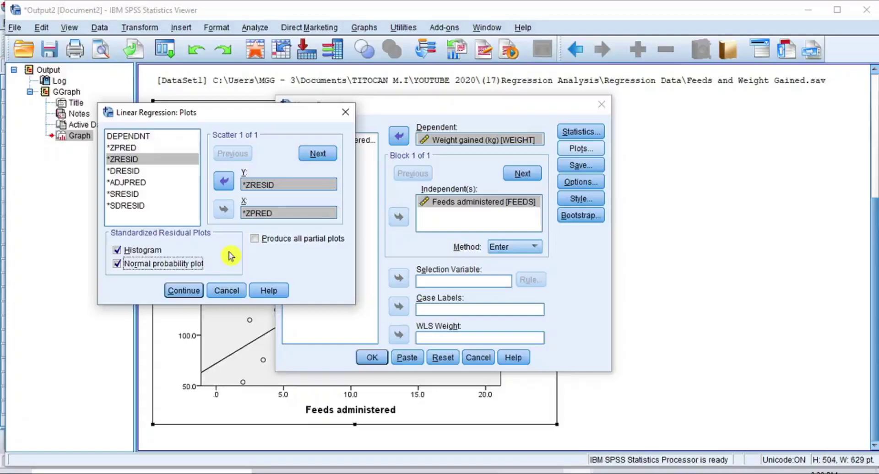
click(184, 292)
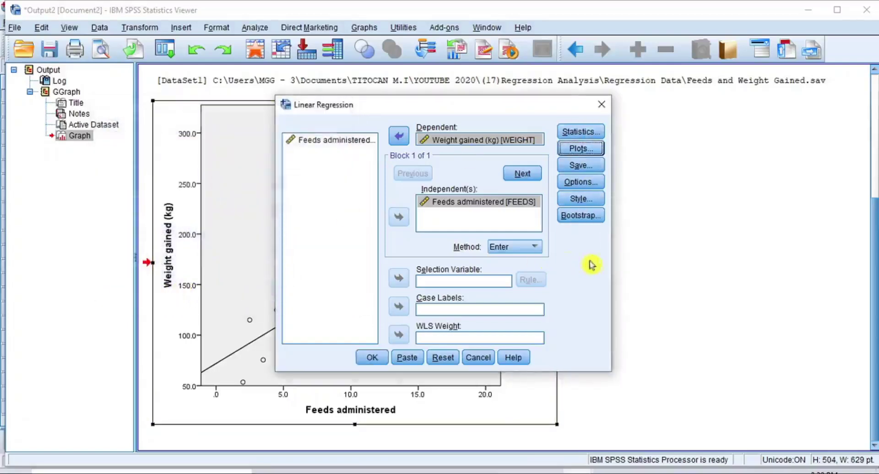
click(370, 359)
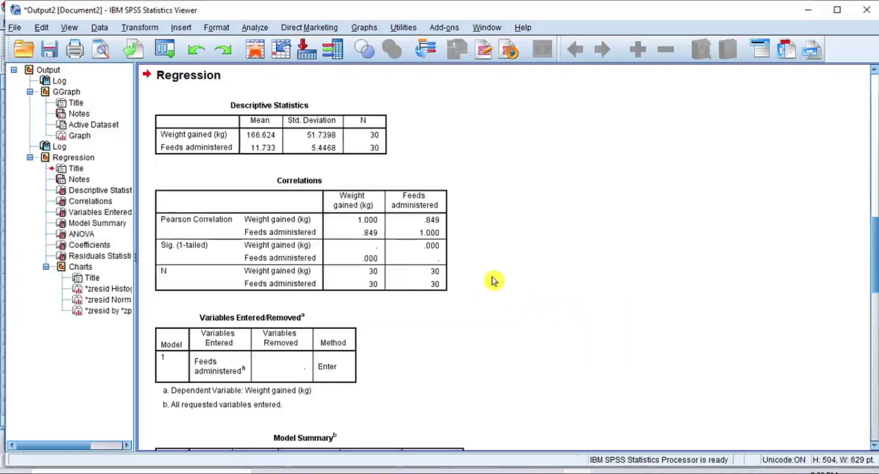
- Examine the regression output for the Durbin-Watson statistic and the minimum and maximum standardized residuals
scroll(494, 281, down, 20)
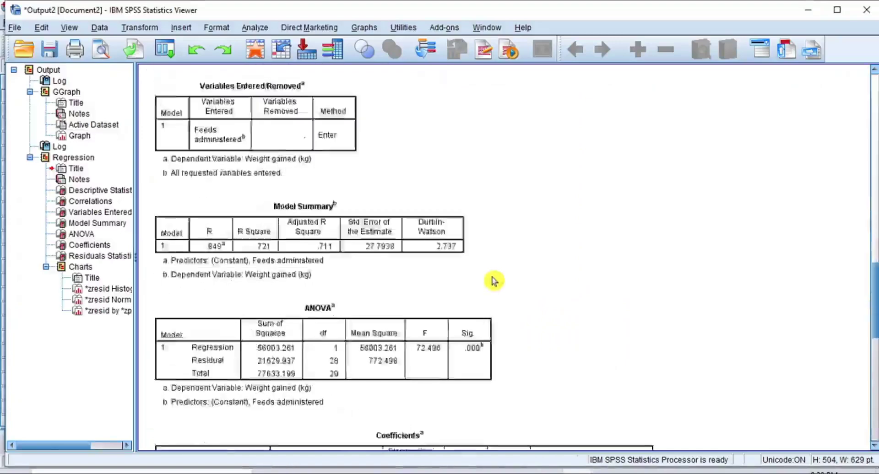
scroll(494, 280, down, 3)
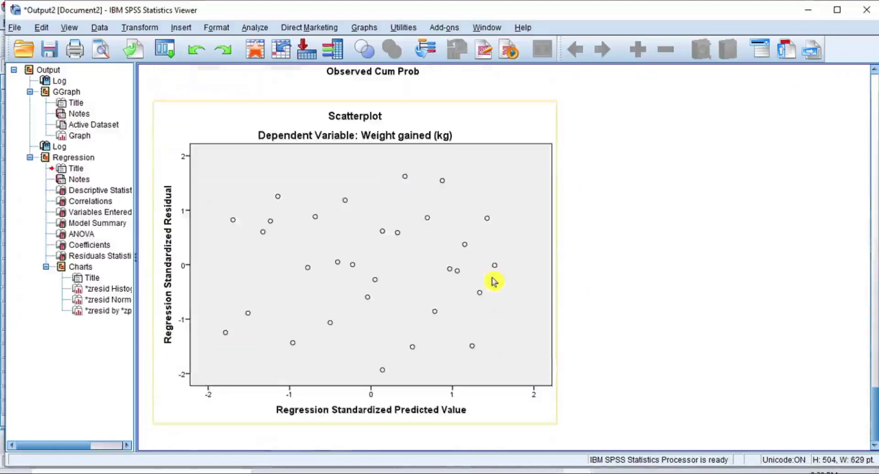
scroll(493, 282, up, 20)
scroll(492, 284, up, 2)
scroll(491, 284, down, 2)
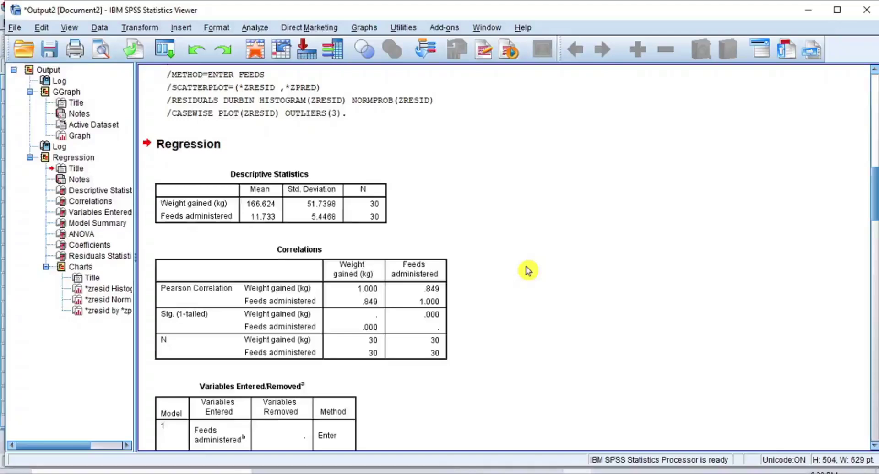
scroll(527, 270, down, 10)
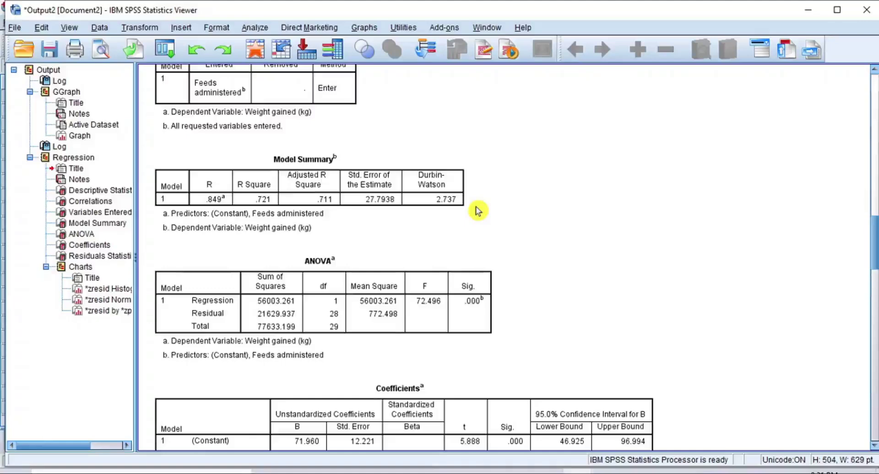
scroll(528, 249, down, 3)
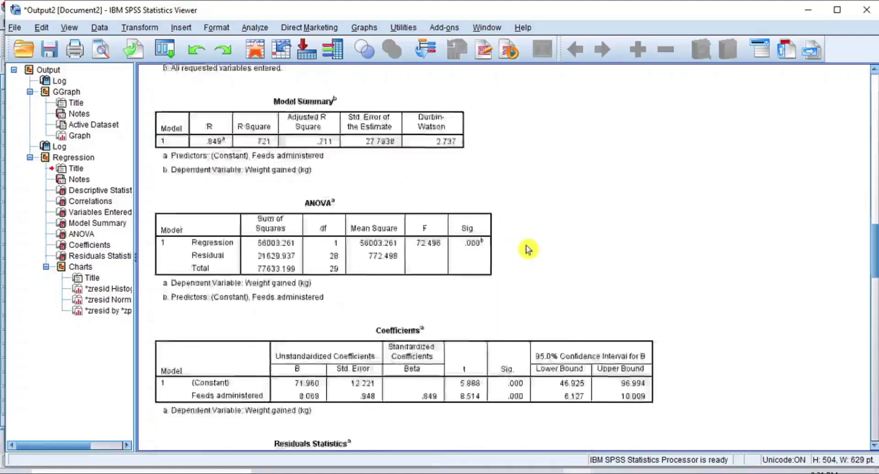
scroll(528, 250, down, 10)
click(334, 212)
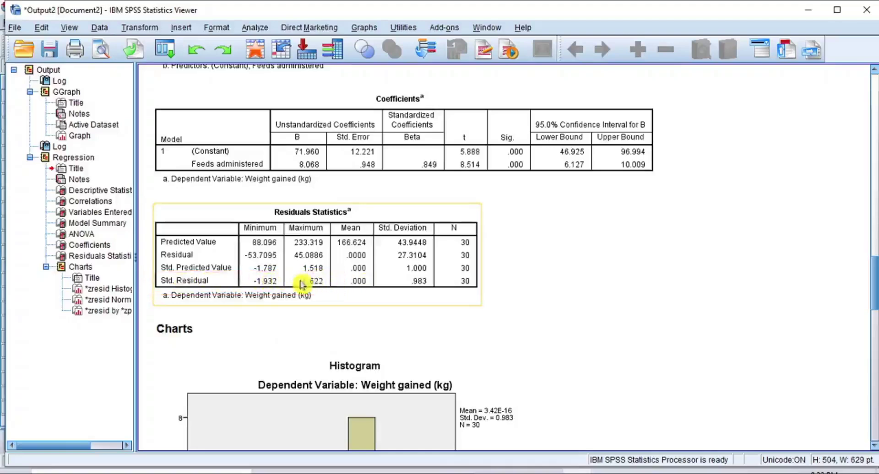
- Examine the histogram and normal P-P plot of the standardized residuals to judge normality
scroll(540, 298, down, 6)
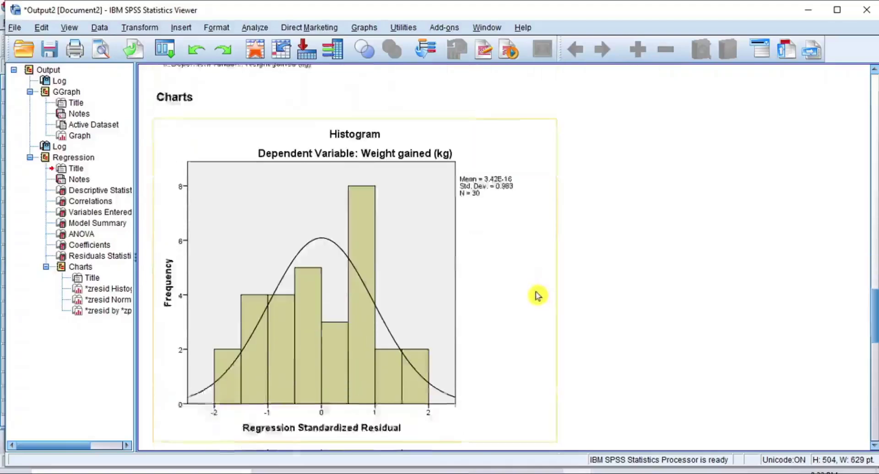
scroll(391, 318, down, 6)
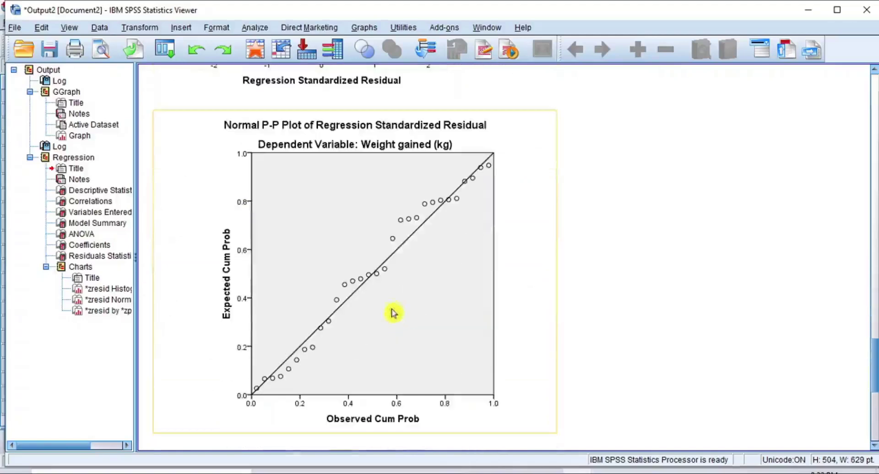
scroll(406, 250, up, 5)
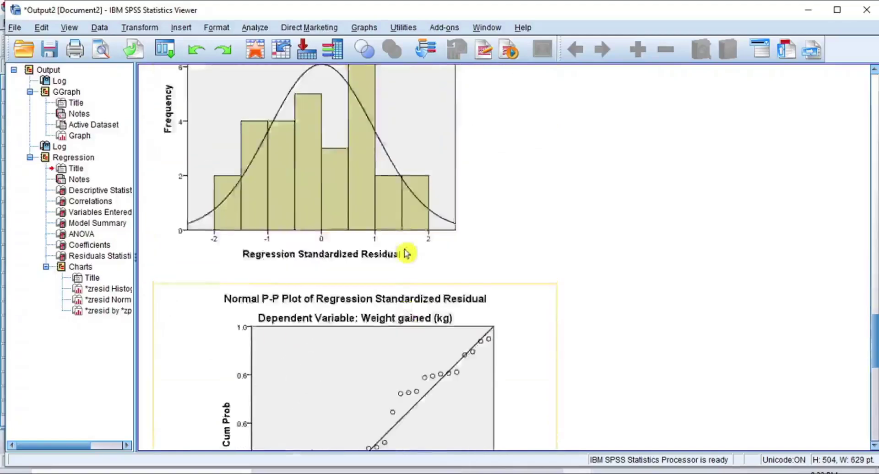
scroll(405, 252, down, 4)
scroll(402, 251, up, 5)
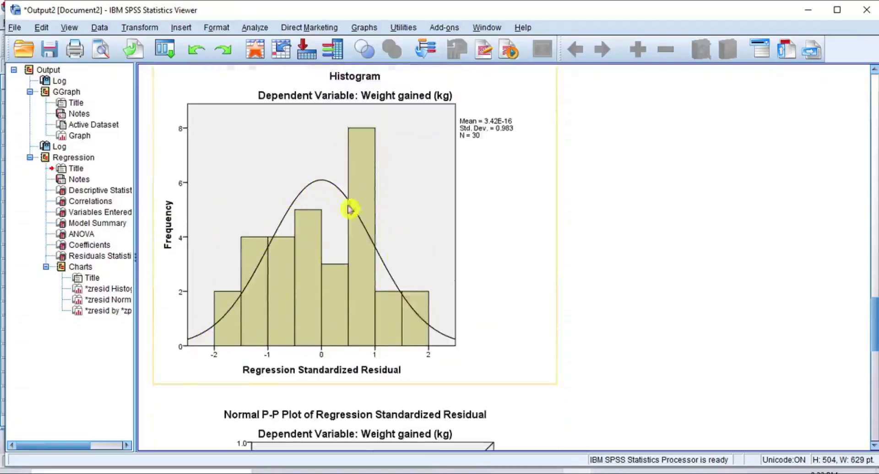
scroll(442, 357, down, 6)
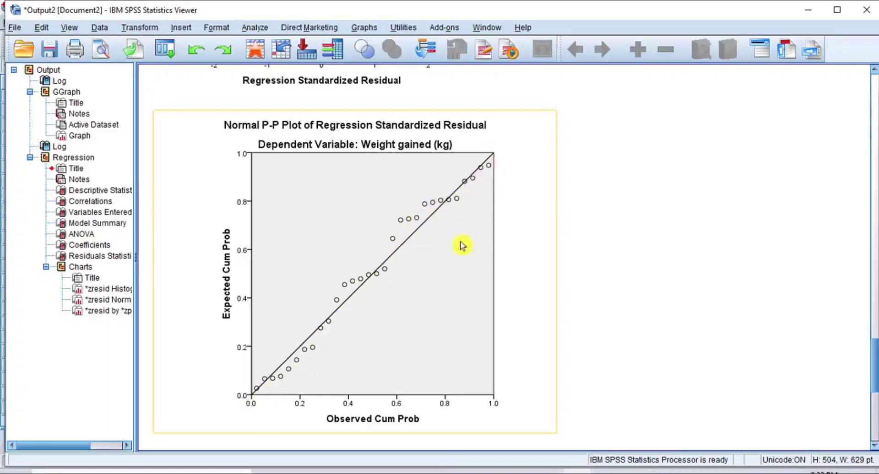
scroll(460, 247, up, 5)
scroll(463, 252, up, 1)
scroll(462, 251, down, 6)
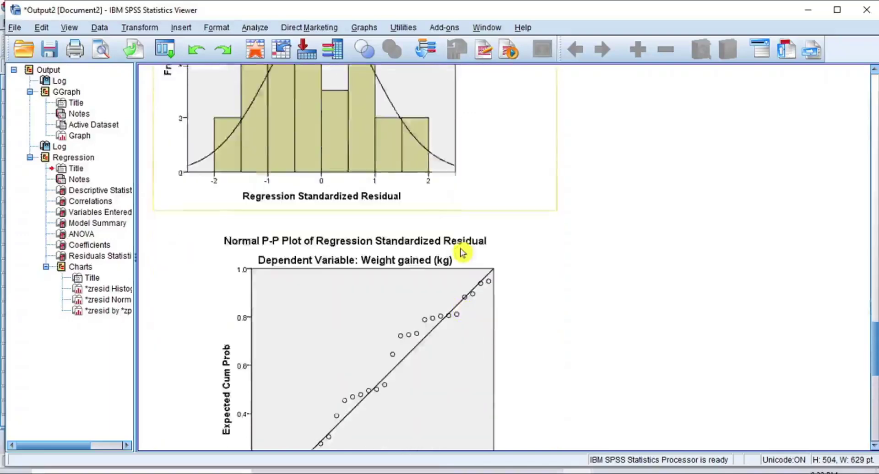
scroll(463, 252, up, 4)
scroll(462, 253, up, 3)
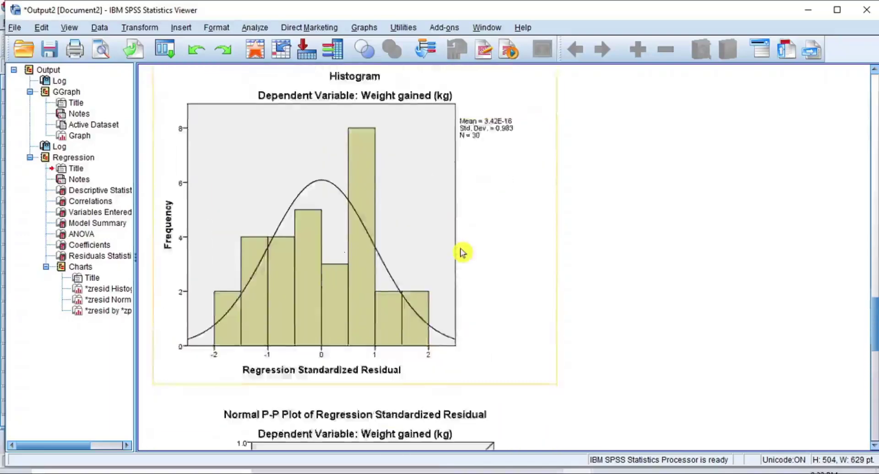
scroll(463, 253, down, 6)
scroll(462, 255, up, 4)
scroll(463, 255, down, 2)
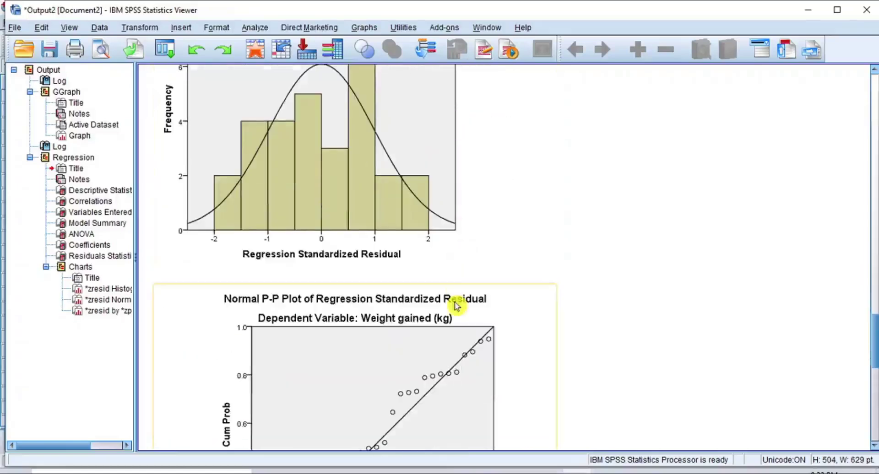
scroll(455, 305, down, 6)
scroll(456, 306, up, 10)
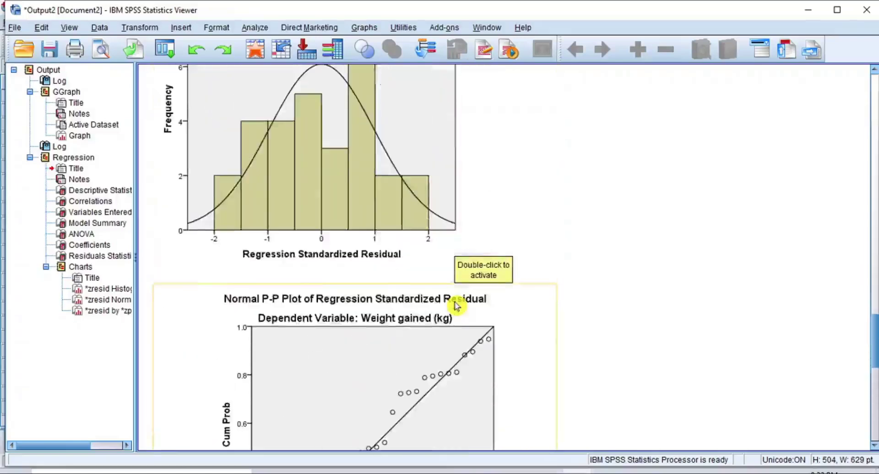
- Add a linear fit line at total to the residual scatterplot without an attached equation label, and close the chart editor
scroll(592, 316, down, 20)
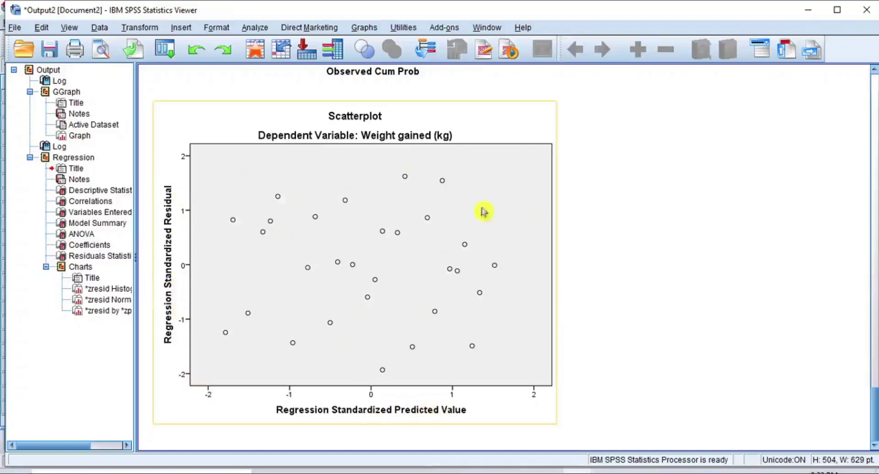
double_click(351, 263)
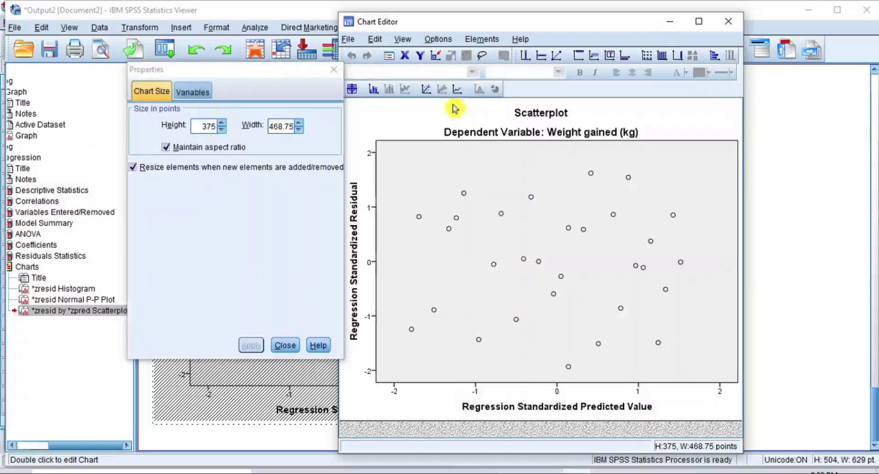
click(428, 91)
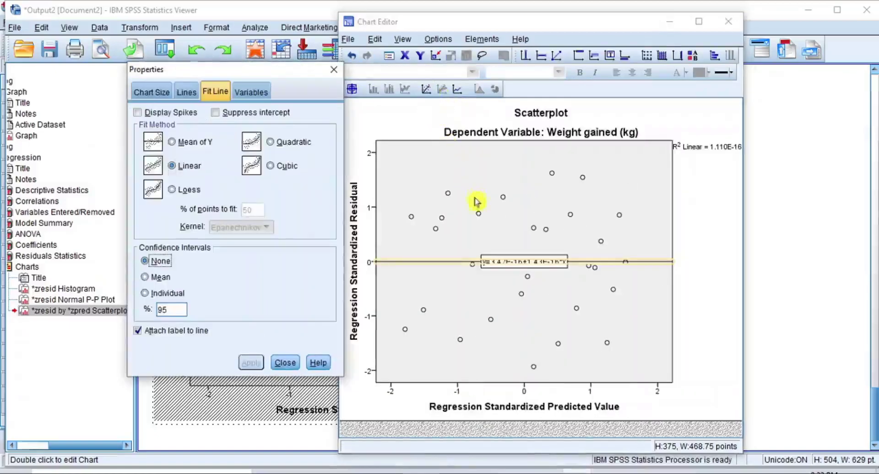
click(137, 331)
click(247, 362)
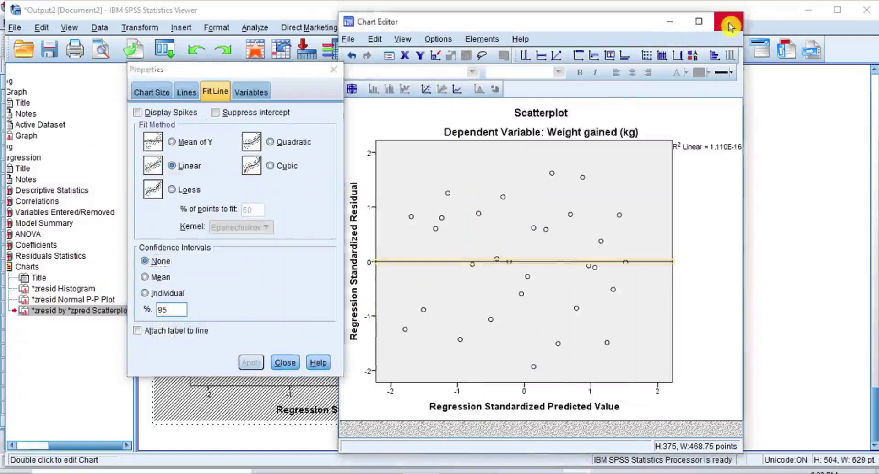
click(728, 21)
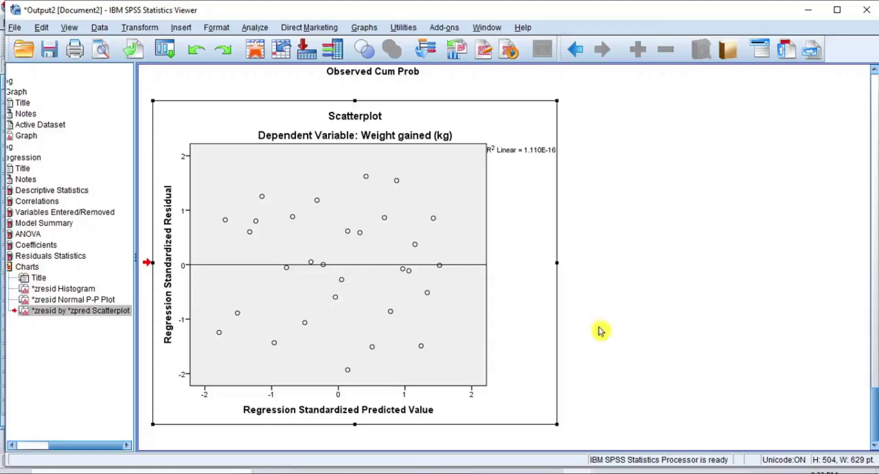
- Review the Descriptive Statistics, Correlations and Variables Entered/Removed tables of the regression output
scroll(615, 365, up, 15)
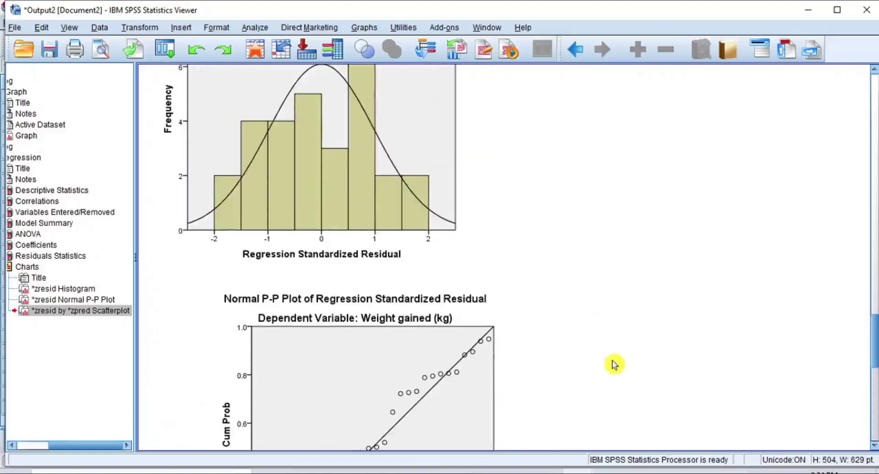
scroll(614, 364, up, 15)
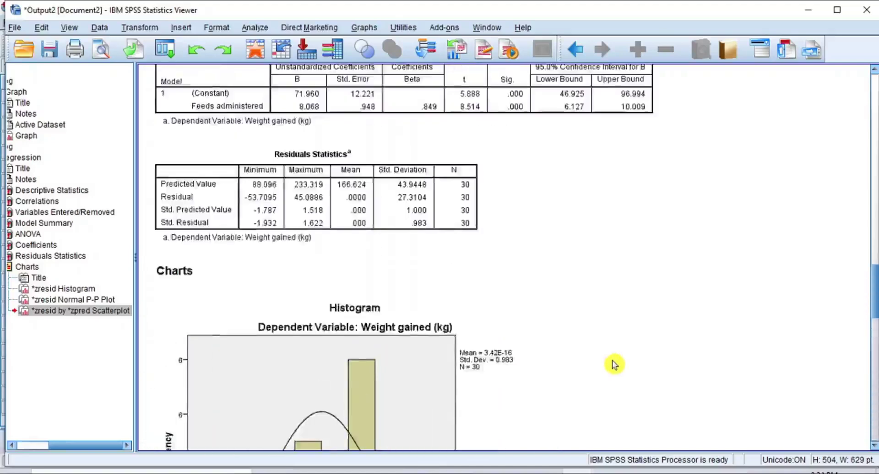
scroll(614, 365, up, 10)
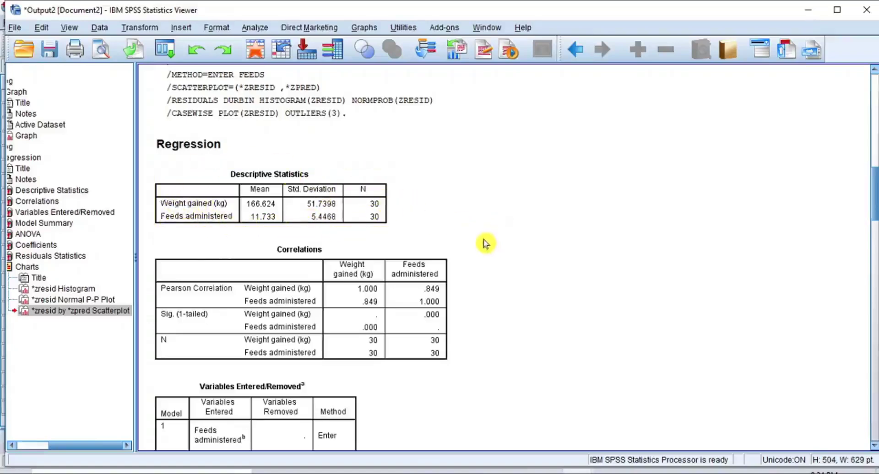
scroll(485, 236, down, 3)
scroll(485, 233, down, 3)
scroll(458, 220, up, 3)
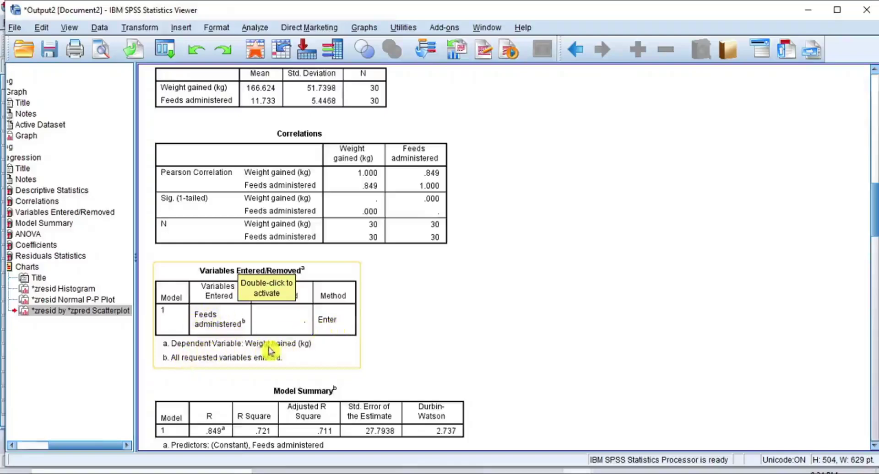
click(448, 334)
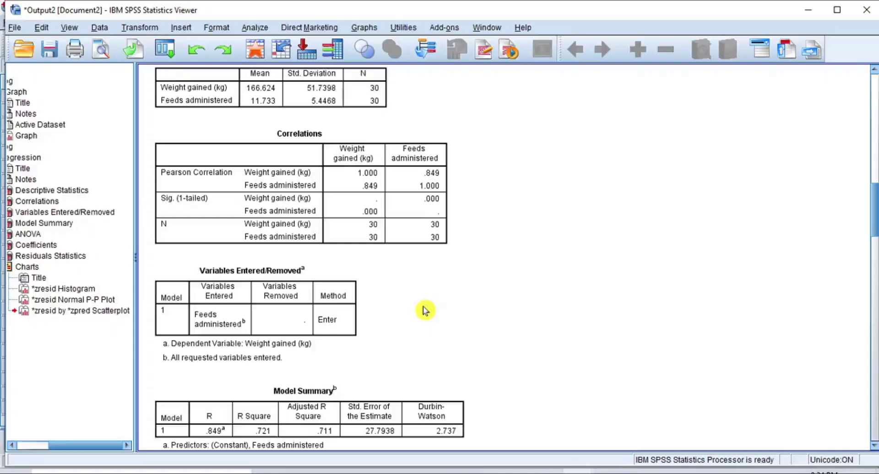
- Examine the Model Summary, ANOVA and Coefficients tables for model fit, significance, intercept and slope, comparing R with the Pearson correlation
scroll(430, 298, down, 5)
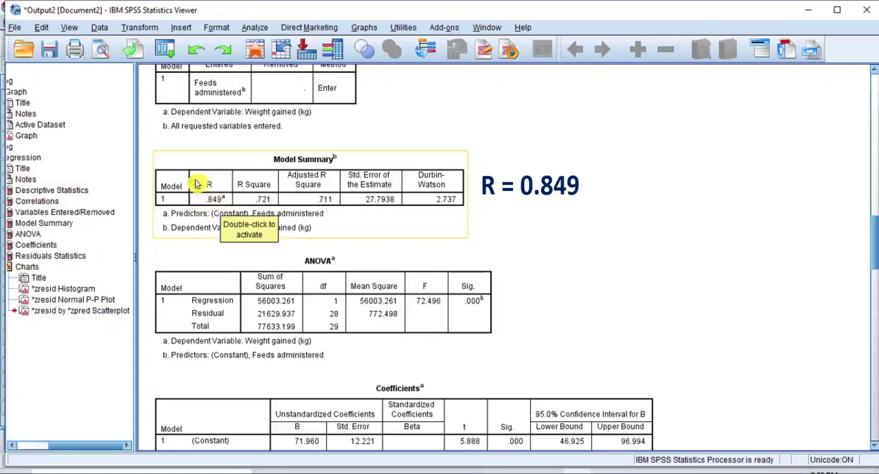
scroll(397, 223, up, 6)
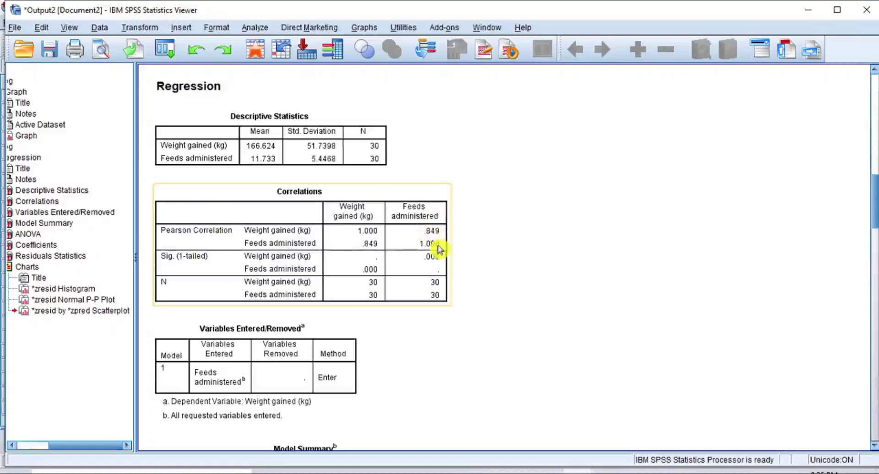
scroll(440, 243, down, 5)
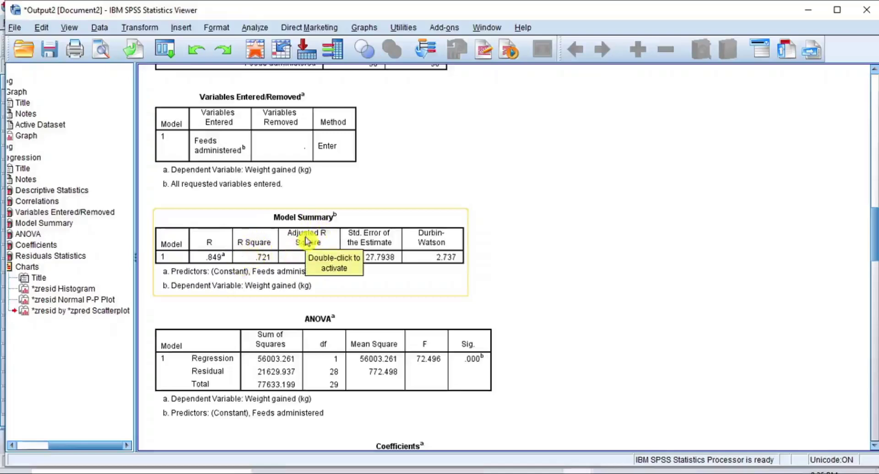
scroll(477, 237, down, 4)
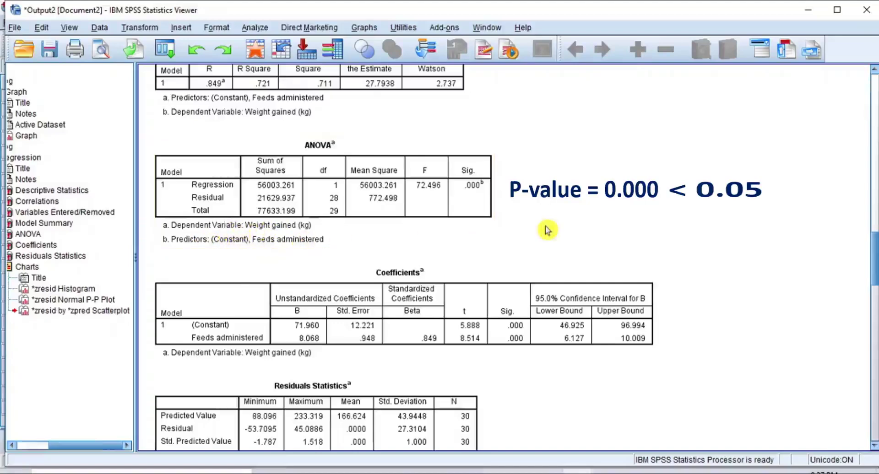
scroll(547, 229, down, 5)
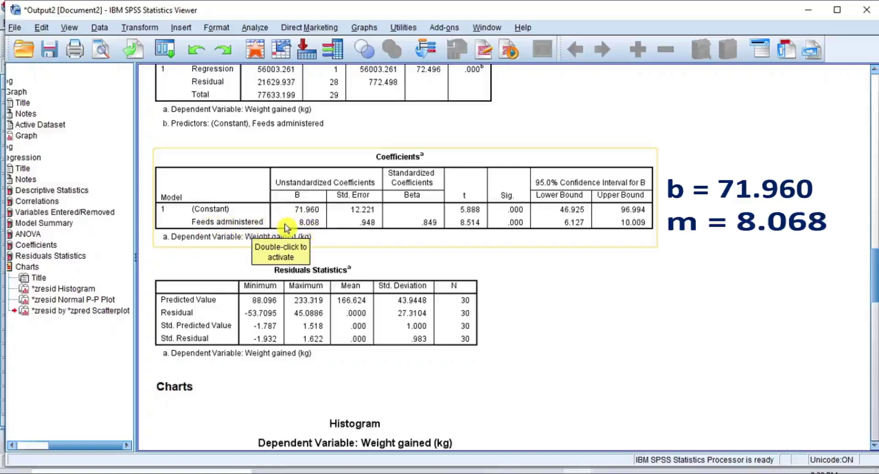
click(323, 241)
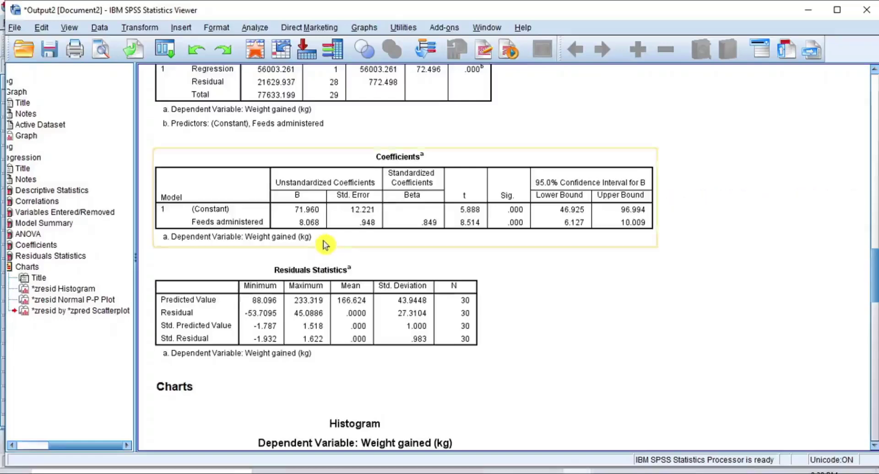